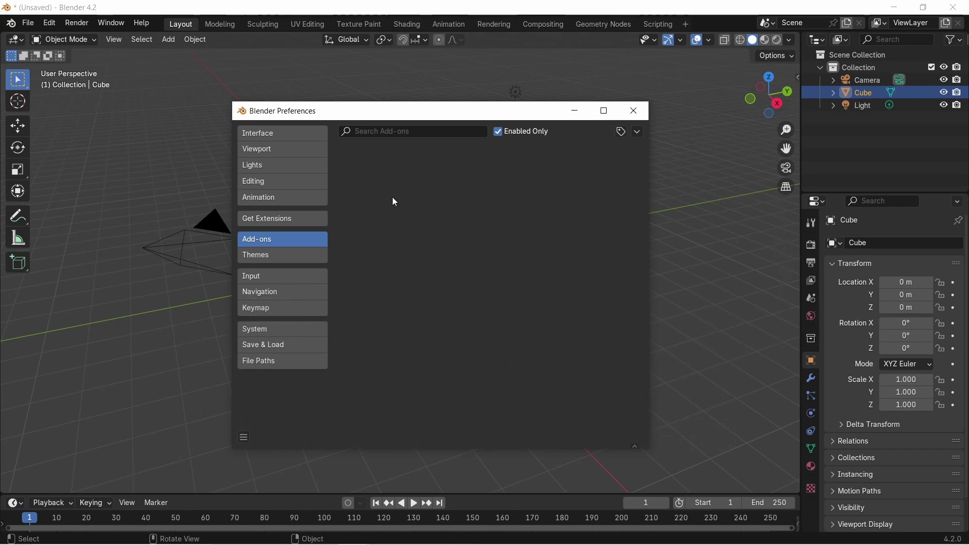
- Nudge the Preferences window aside and uncheck Enabled Only to list every installed add-on
drag(434, 111, 417, 110)
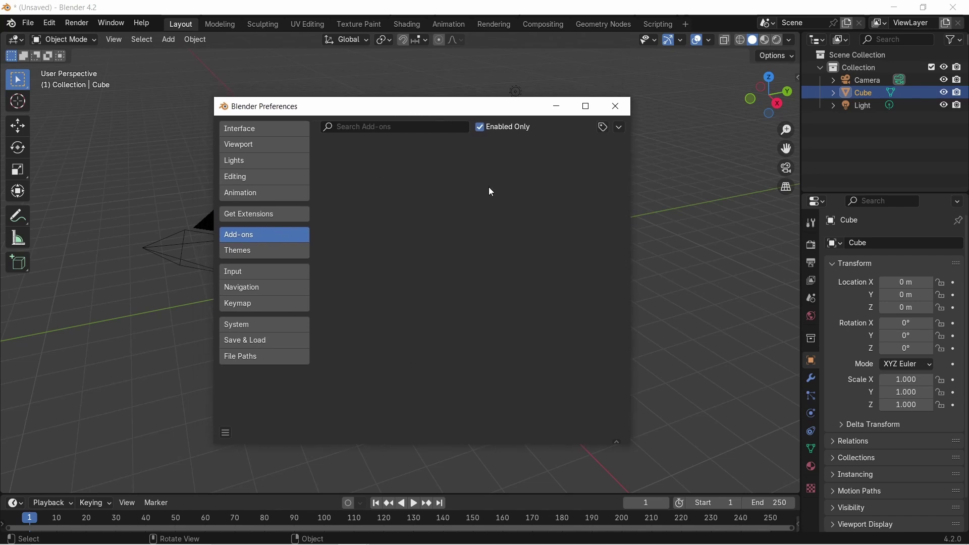
click(482, 128)
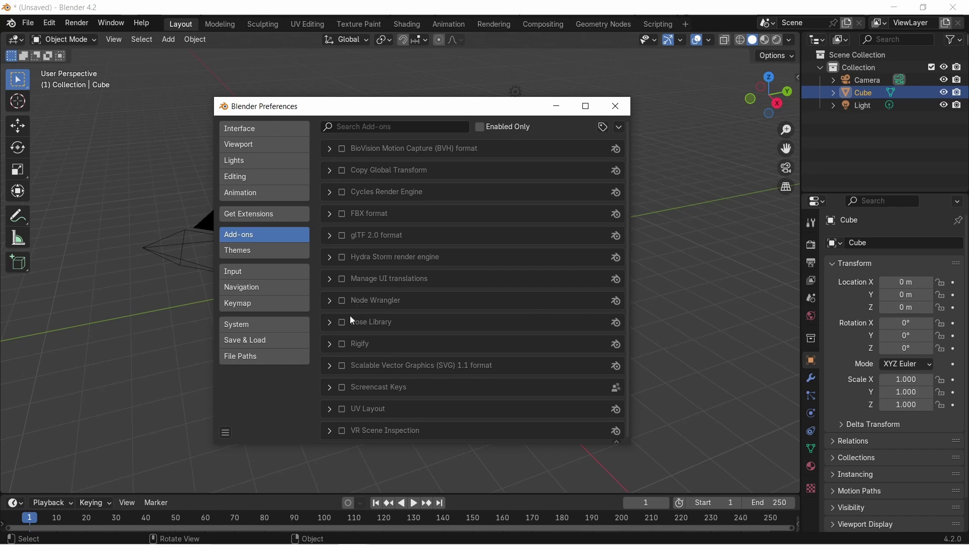
- Enable the Node Wrangler, Cycles Render Engine and Screencast Keys add-ons
click(342, 302)
click(342, 193)
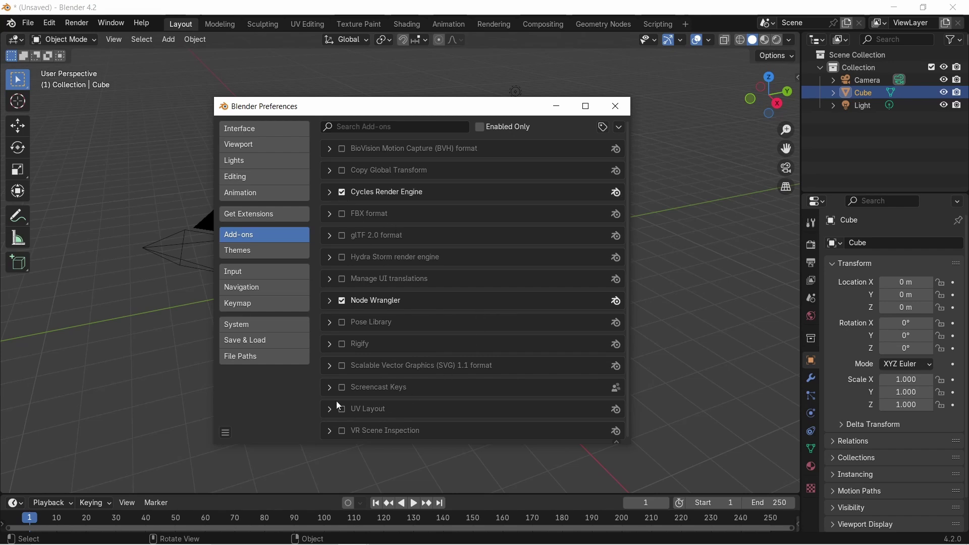
click(343, 387)
scroll(358, 352, down, 1)
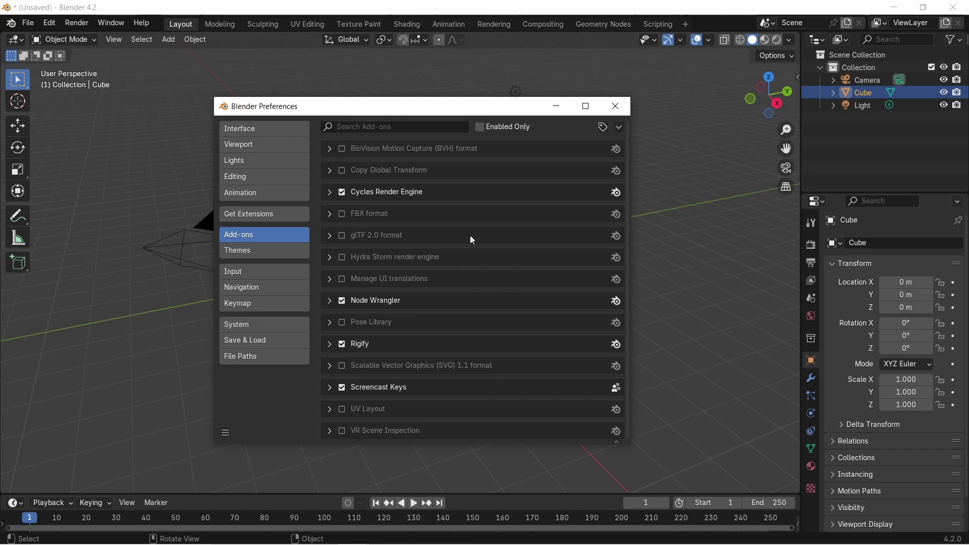
- Open Get Extensions and scroll through the catalogue of downloadable extensions
click(233, 215)
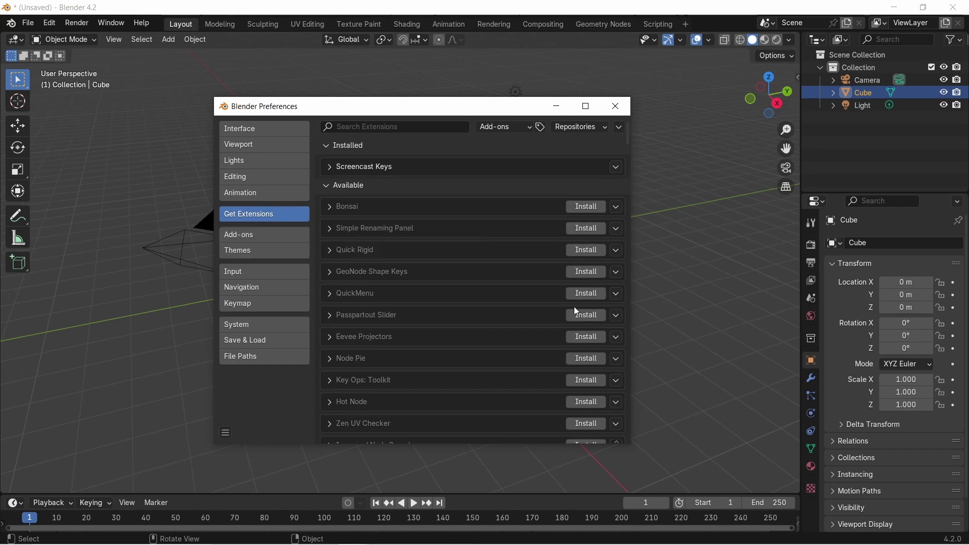
scroll(577, 329, down, 3)
scroll(573, 354, down, 3)
scroll(573, 355, down, 3)
scroll(574, 356, down, 3)
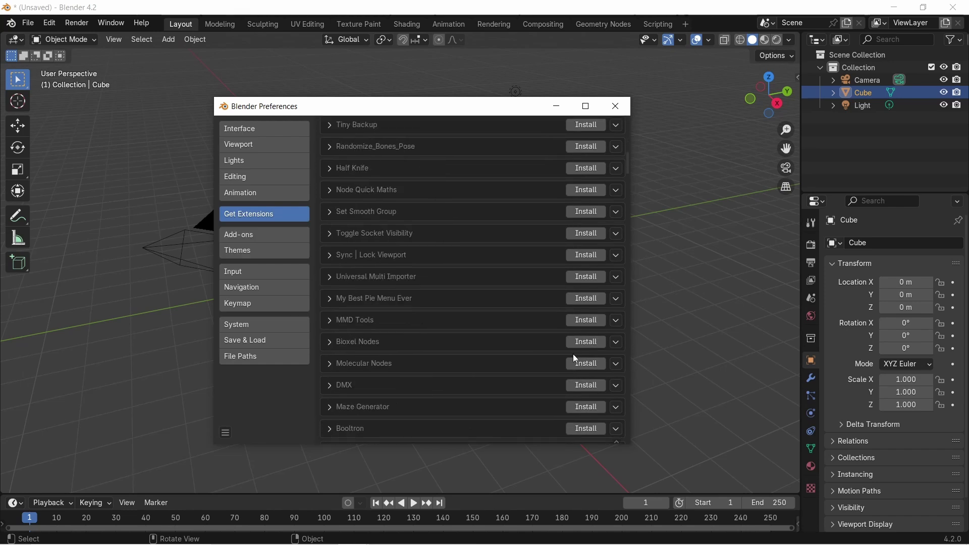
scroll(573, 354, down, 2)
scroll(571, 350, down, 2)
scroll(571, 348, down, 2)
scroll(571, 350, down, 2)
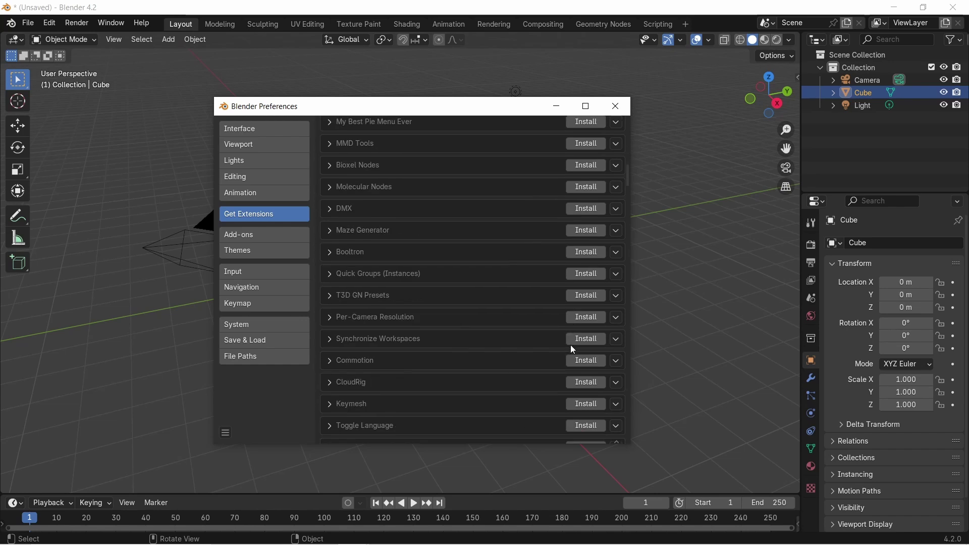
scroll(573, 349, up, 3)
scroll(573, 337, up, 3)
scroll(574, 333, up, 2)
scroll(574, 327, up, 3)
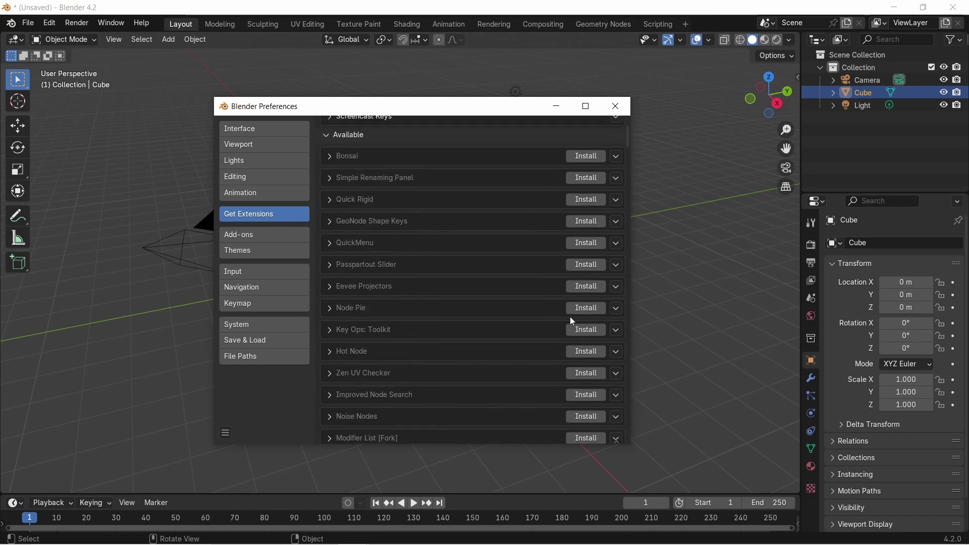
scroll(573, 321, up, 1)
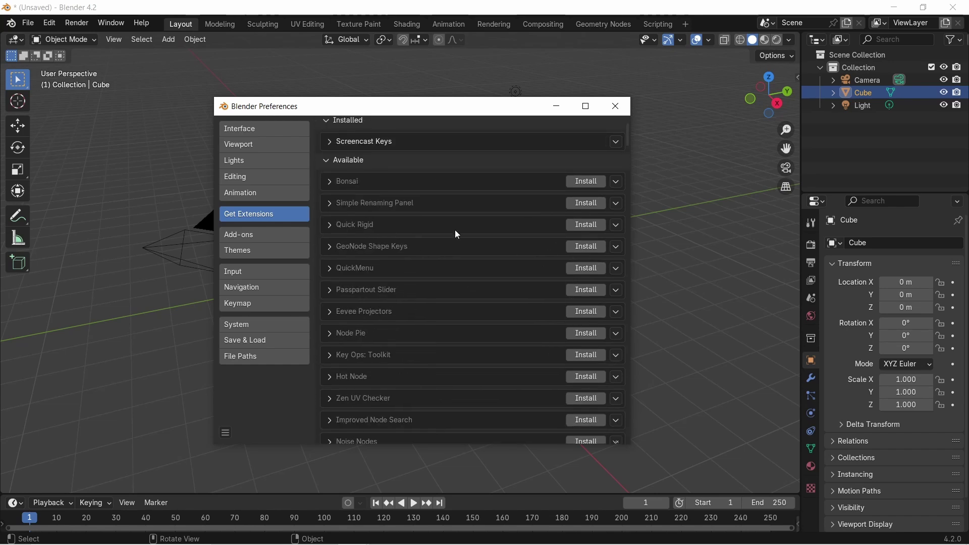
- Glance at the System settings, then return to Get Extensions and browse it again
click(246, 328)
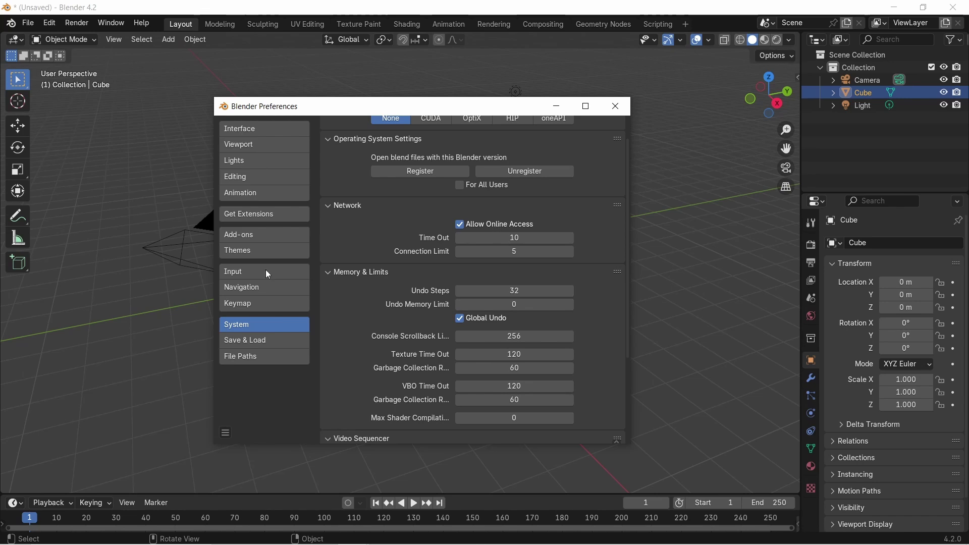
click(244, 214)
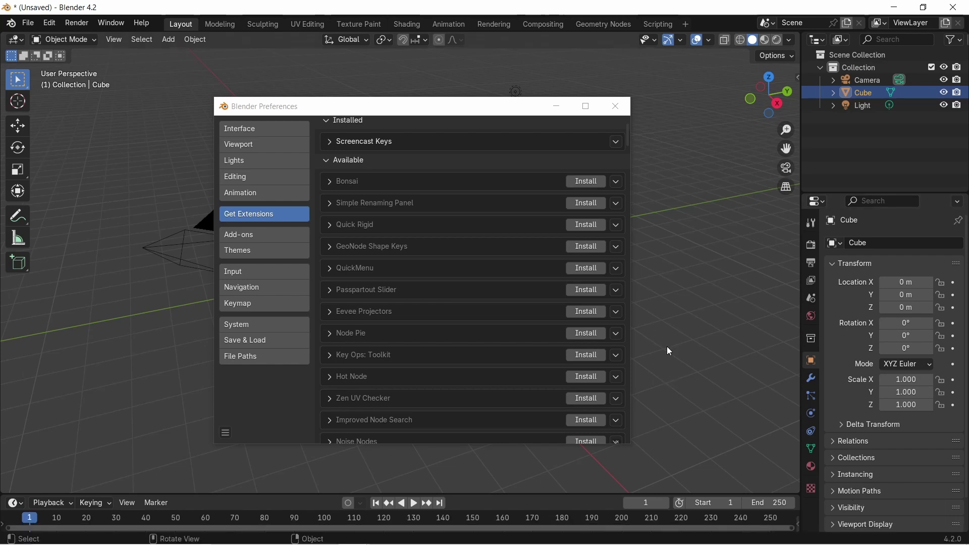
scroll(415, 264, down, 1)
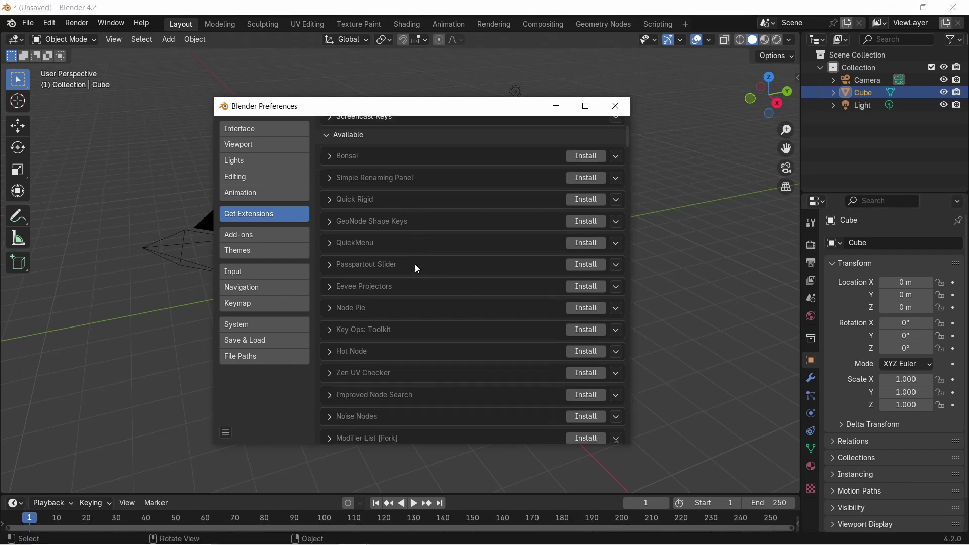
scroll(418, 274, down, 4)
scroll(419, 279, down, 5)
scroll(423, 286, down, 3)
scroll(425, 287, down, 6)
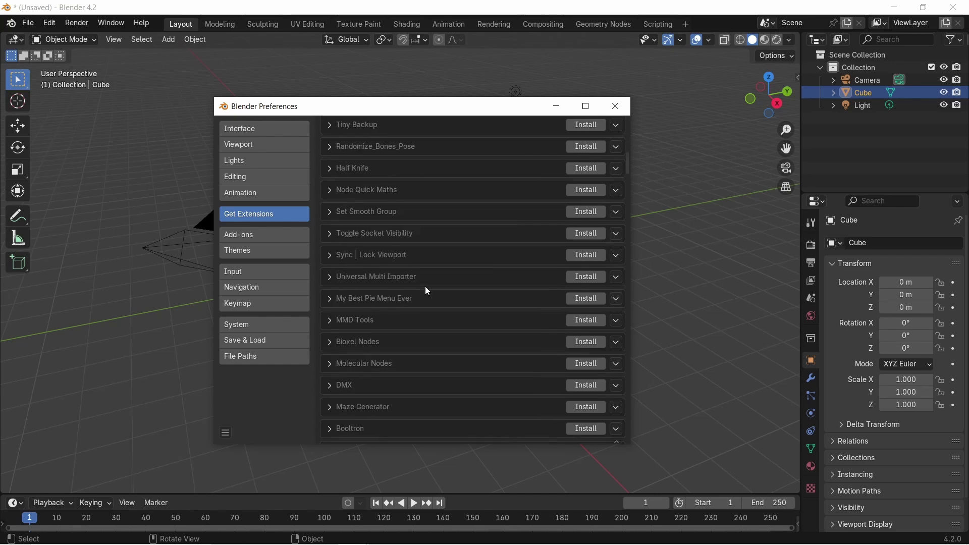
scroll(426, 323, down, 2)
scroll(448, 298, up, 9)
scroll(449, 288, up, 12)
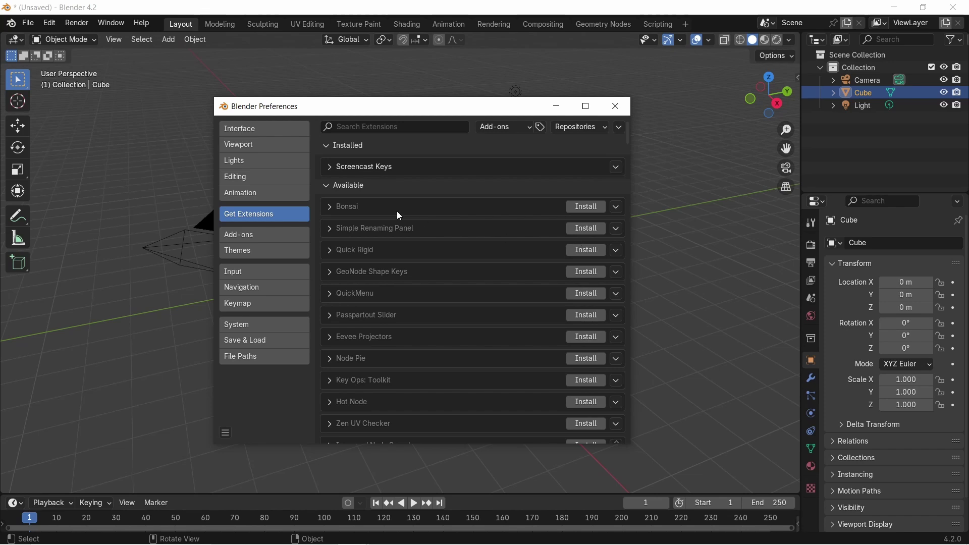
- Search extensions for 'loop', install LoopTools, and confirm it is enabled under Add-ons
click(384, 124)
text(loop)
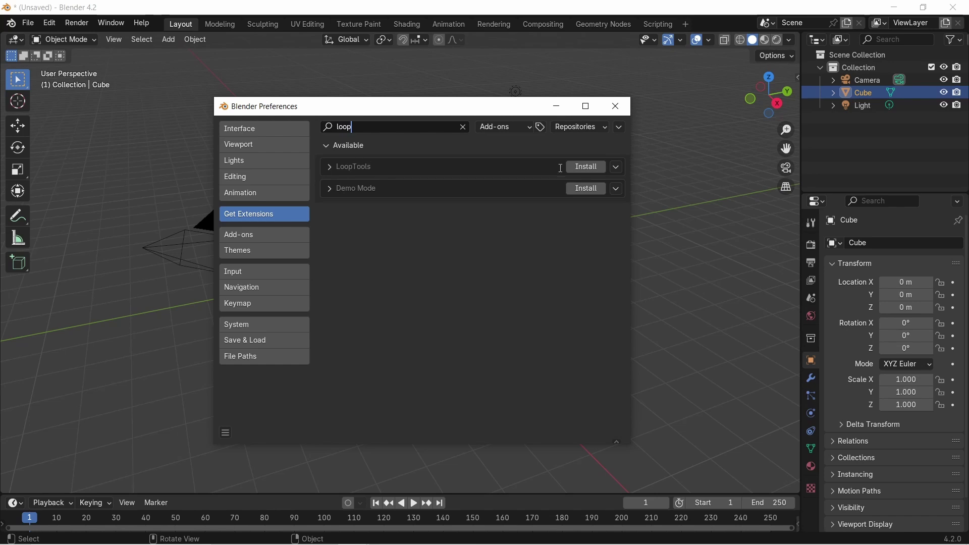
click(587, 166)
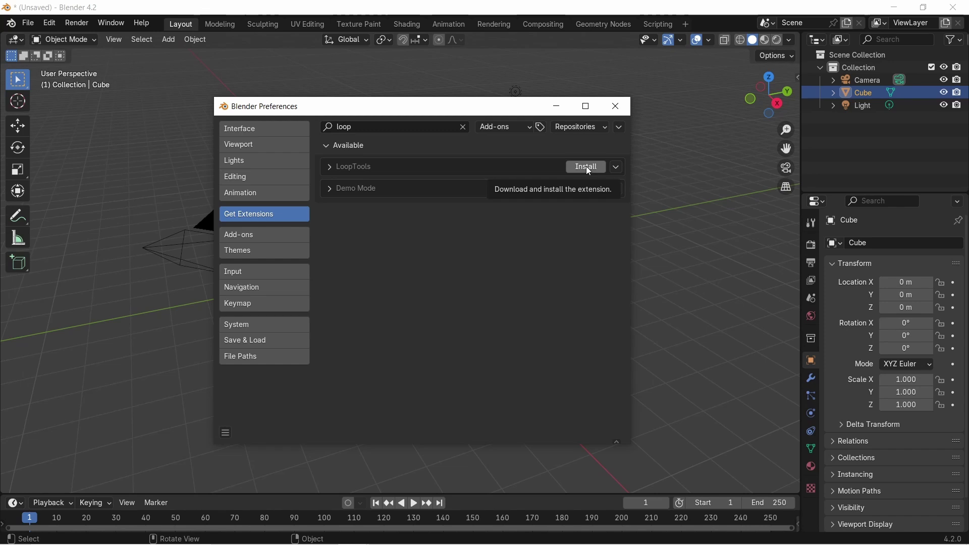
click(587, 169)
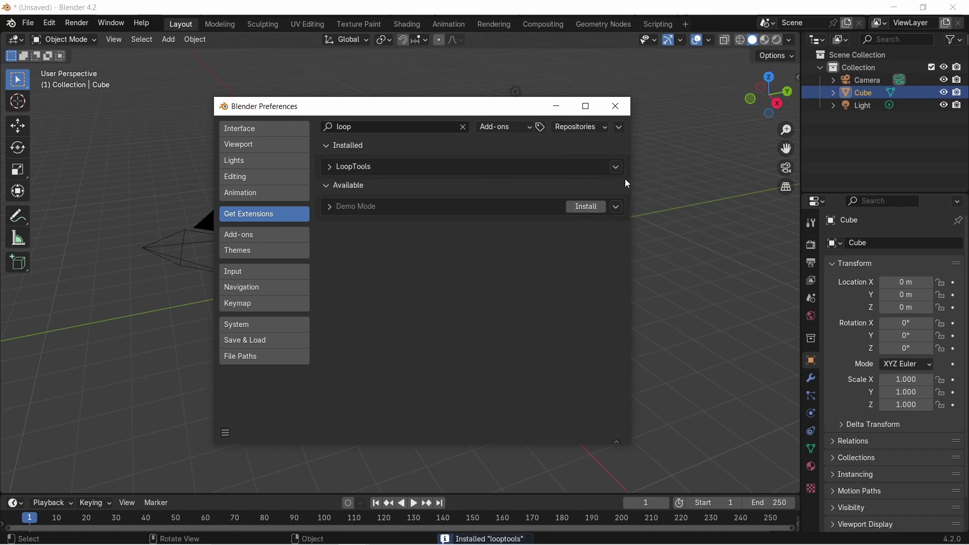
click(247, 236)
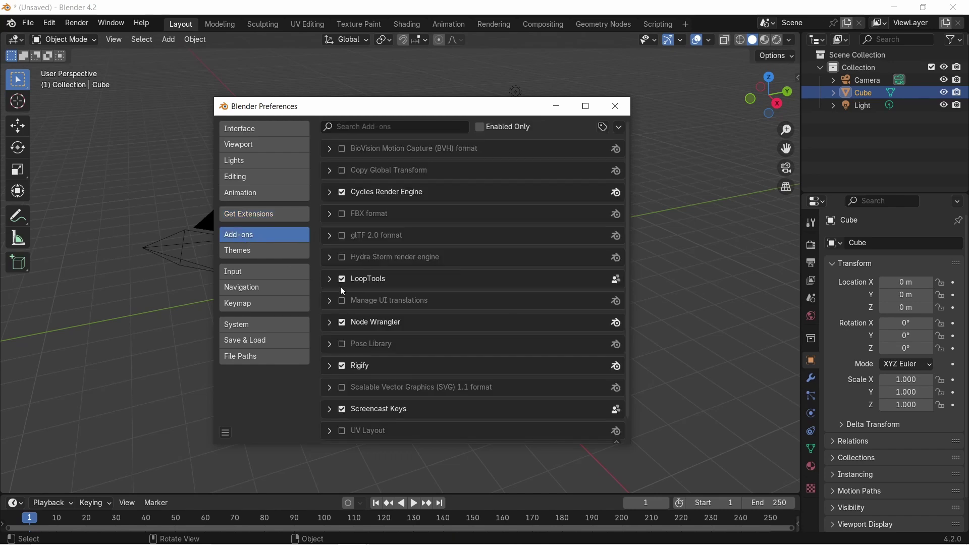
- Search extensions for 'mesh', install Extra Mesh Objects, and check it under Add-ons
click(252, 215)
click(409, 127)
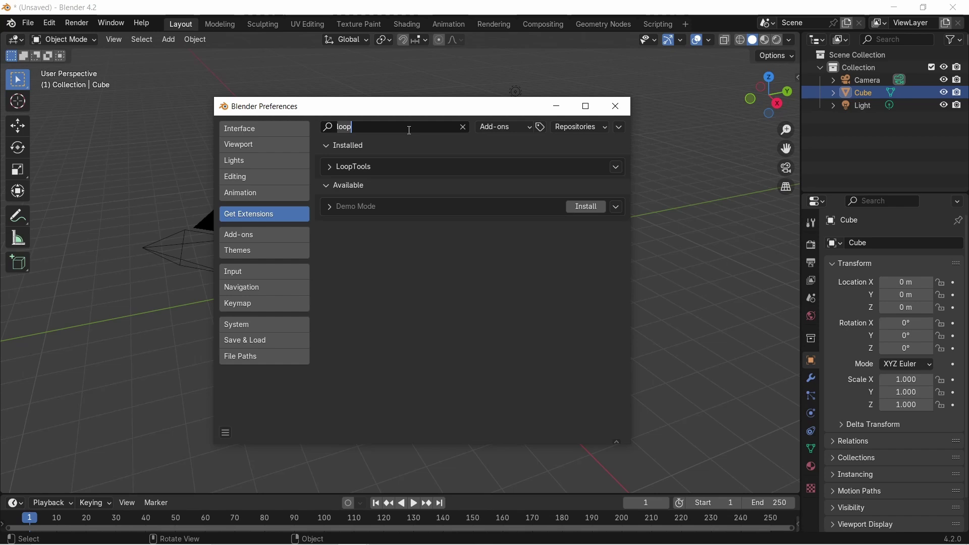
text(ad)
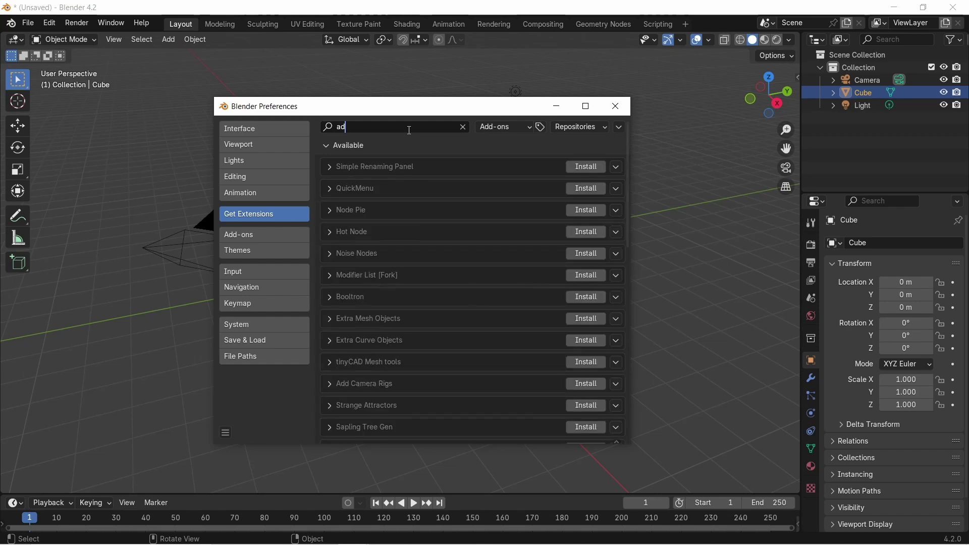
text(d)
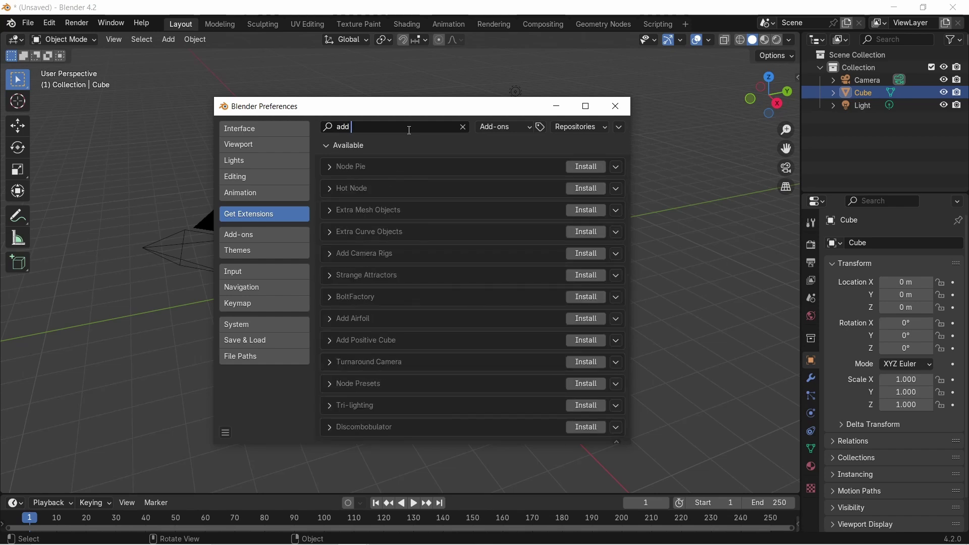
text( me)
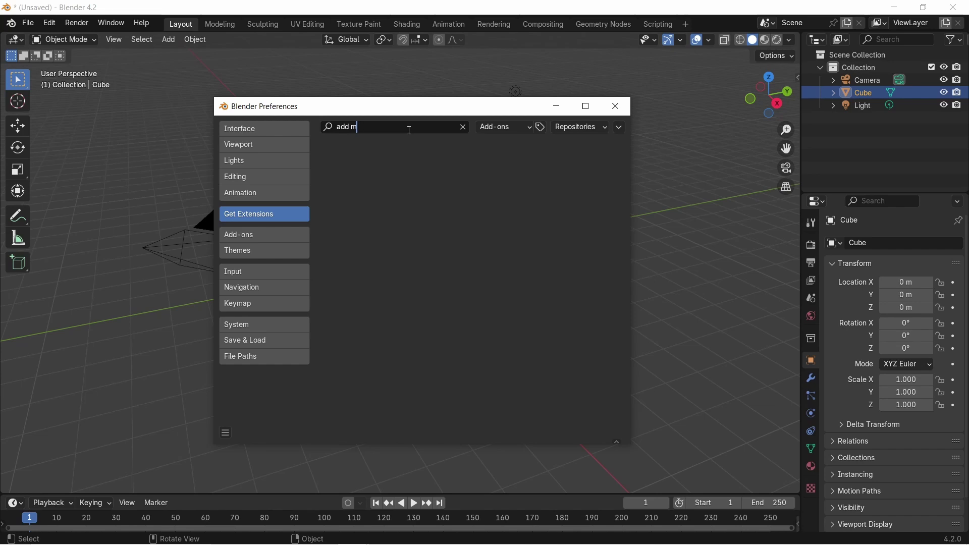
key(BackSpace)
key(BackSpace)
key(BackSpace)
key(BackSpace)
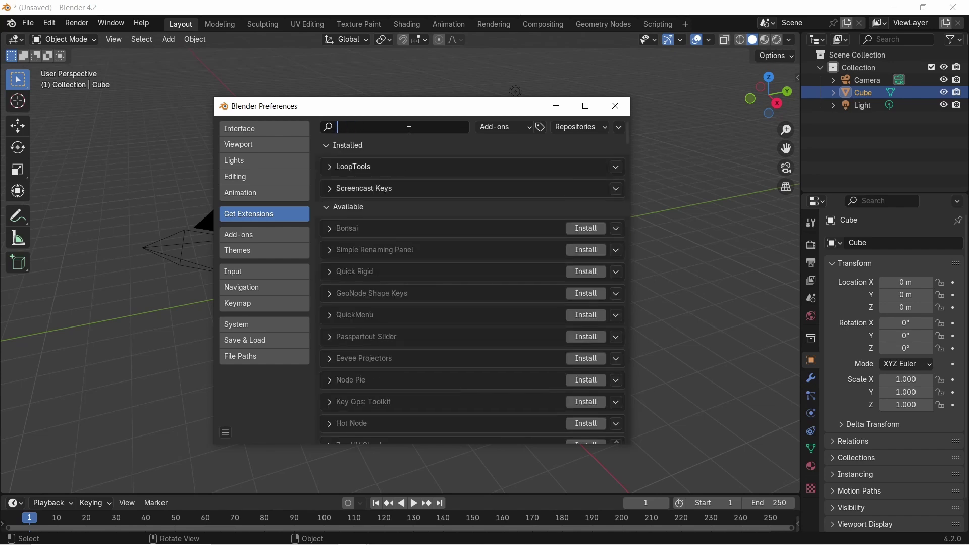
text(mesh)
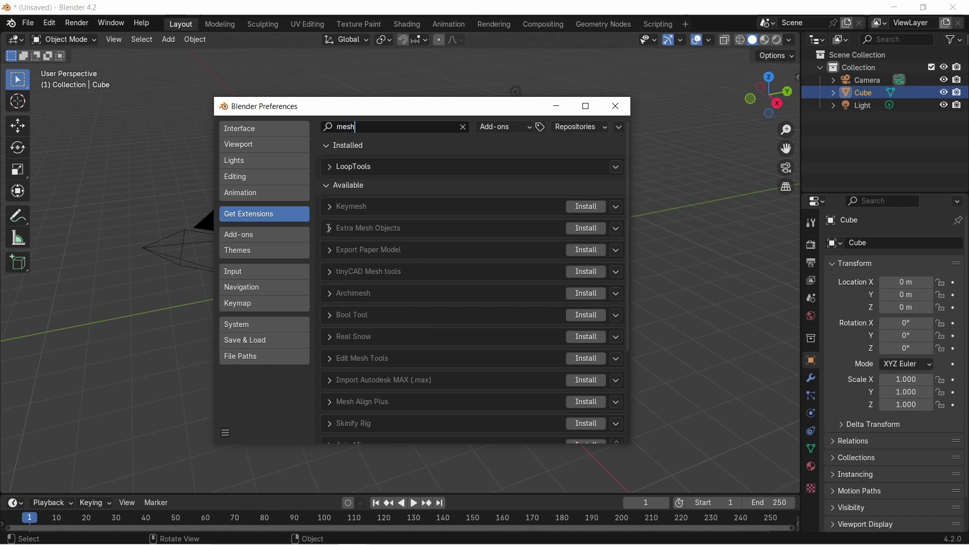
click(581, 233)
click(593, 237)
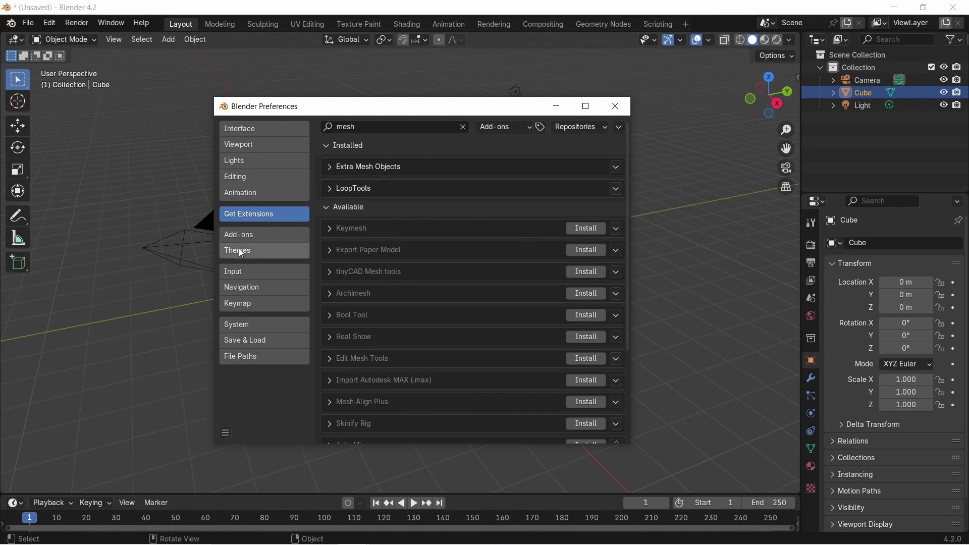
click(228, 239)
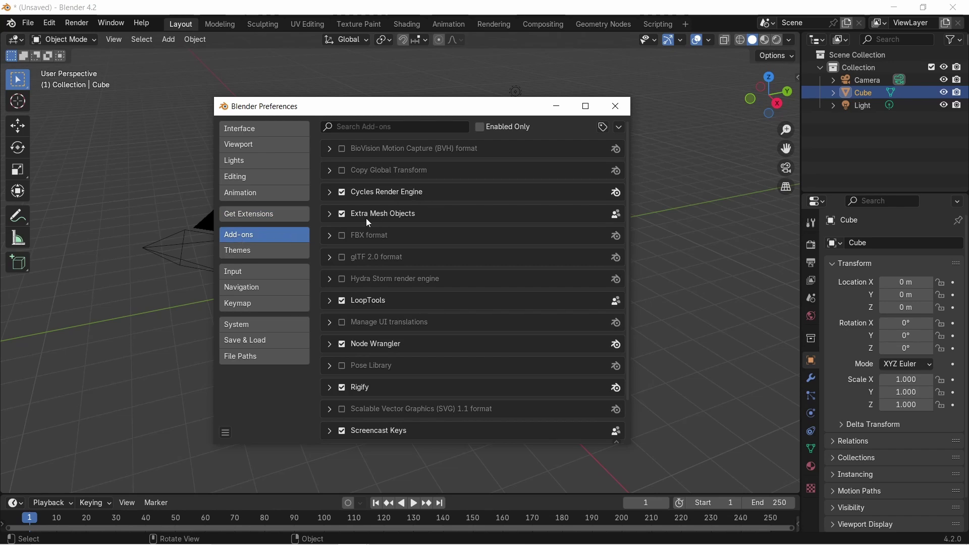
- Peek at Extra Mesh Objects details, save the preferences, and close the Preferences window
click(330, 214)
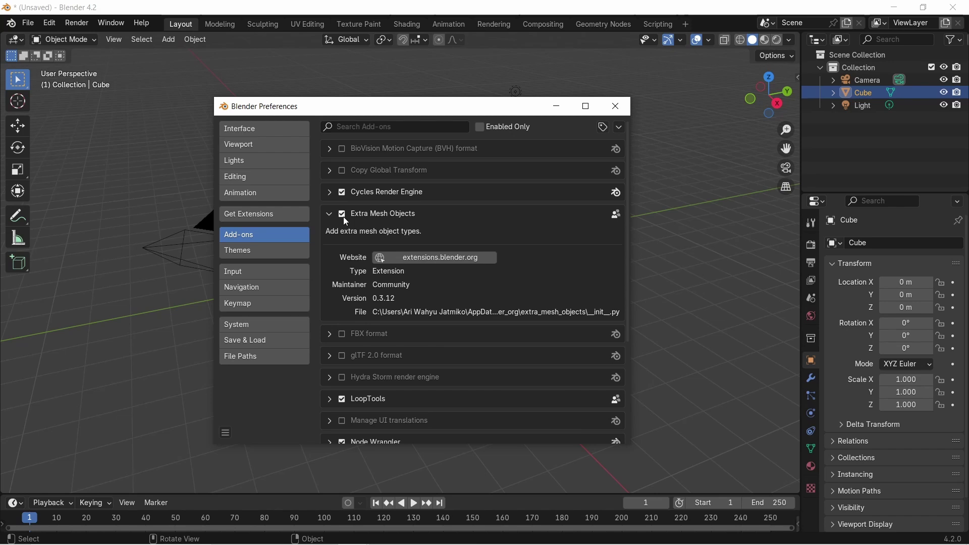
click(330, 215)
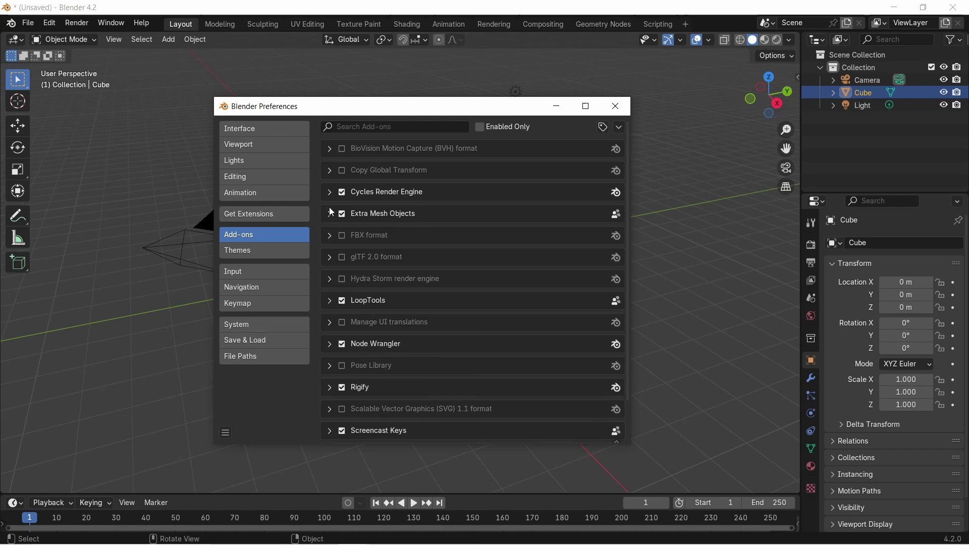
click(225, 432)
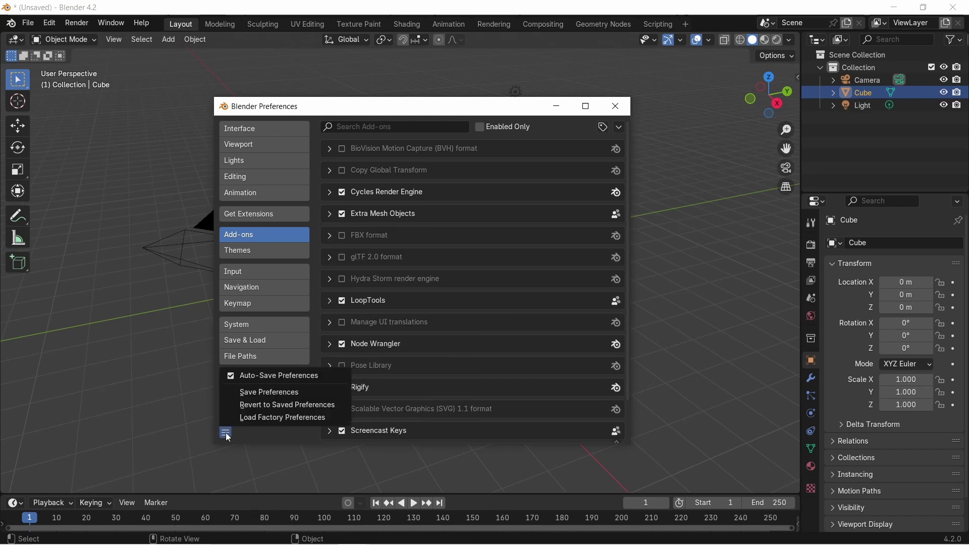
click(262, 394)
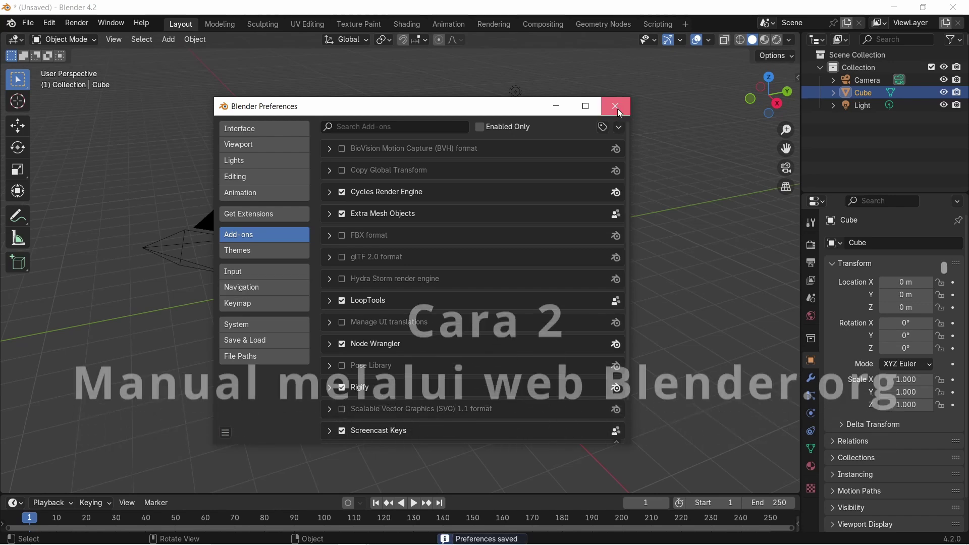
click(616, 106)
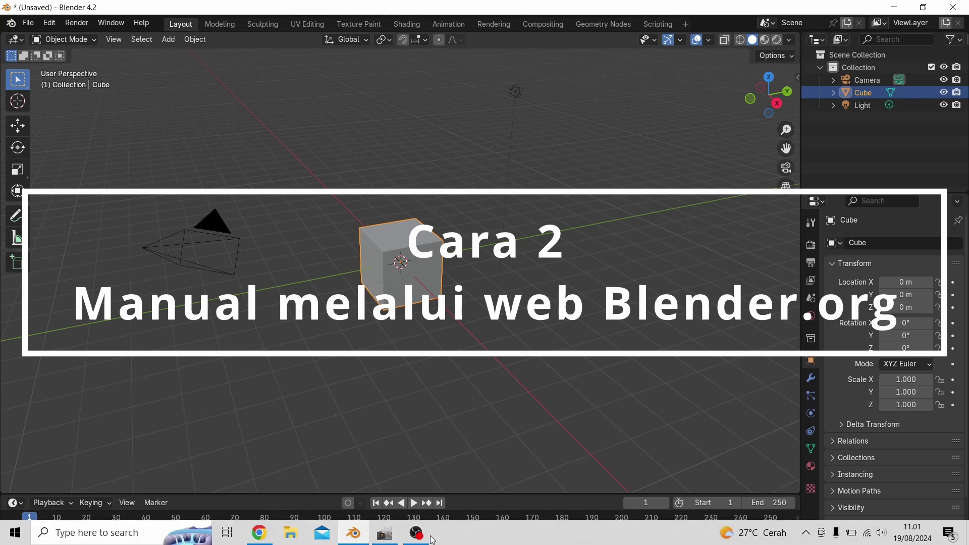
- Switch to Chrome showing Google results for 'extensions blender'
click(260, 533)
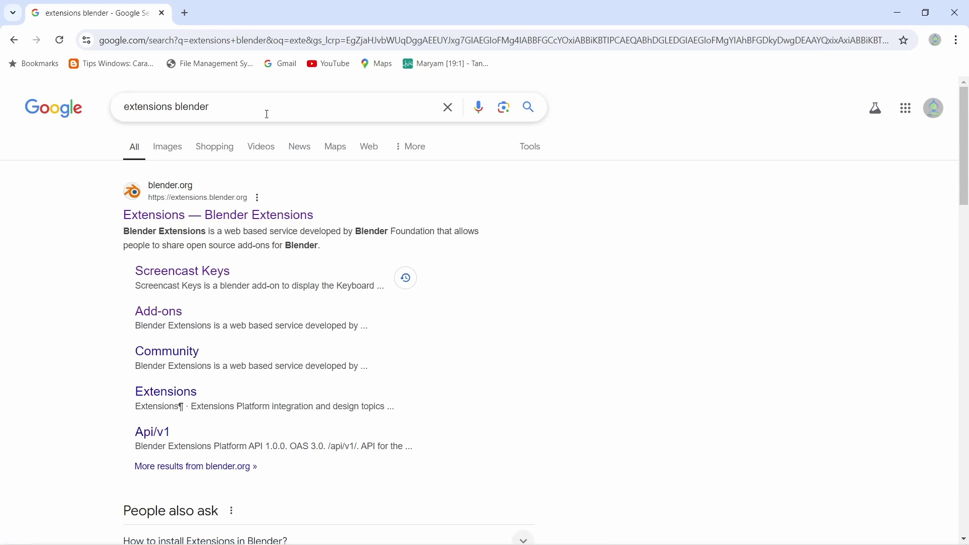
- Open the Blender Extensions site, its Add-ons listing, and the LoopTools page
click(144, 220)
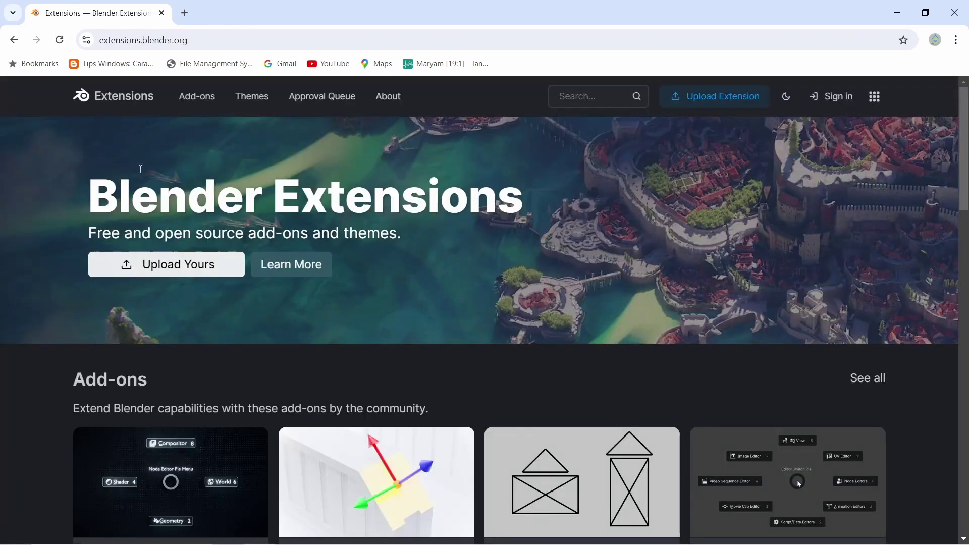
click(202, 101)
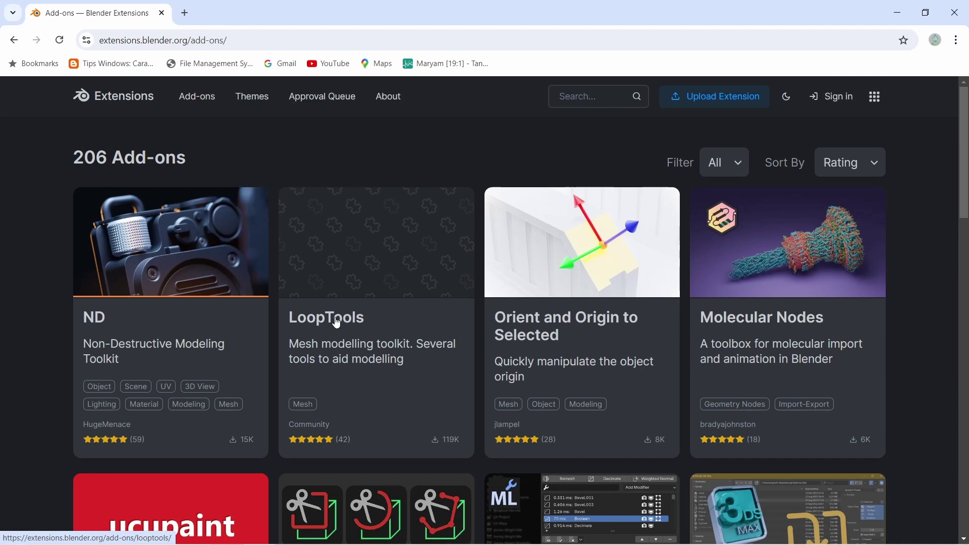
click(337, 323)
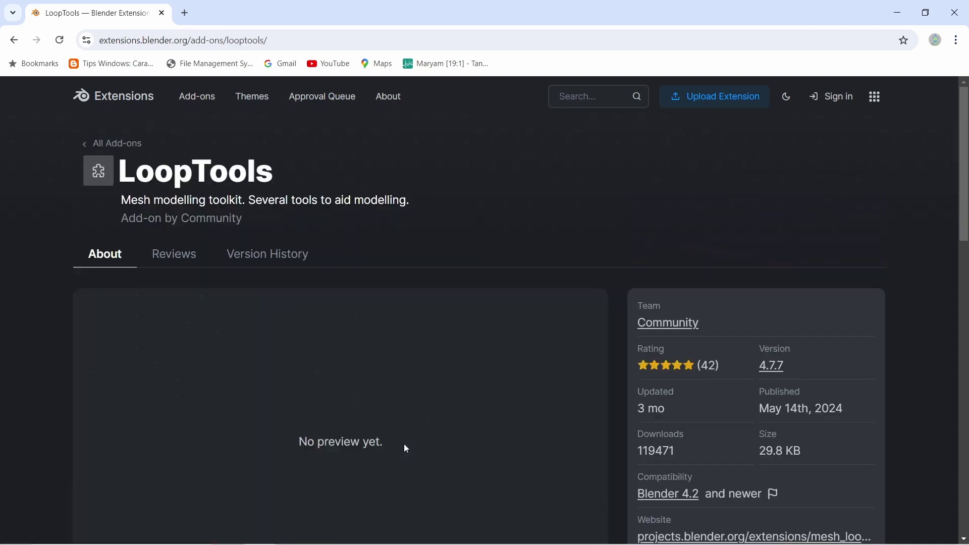
- Get the LoopTools add-on from its page and drag it into Blender to install
scroll(509, 323, down, 3)
scroll(512, 328, down, 4)
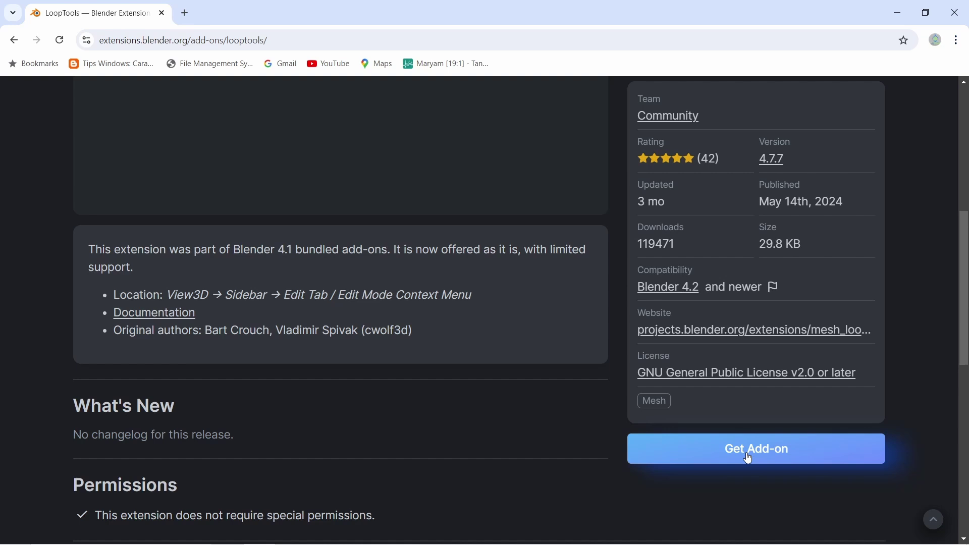
click(751, 459)
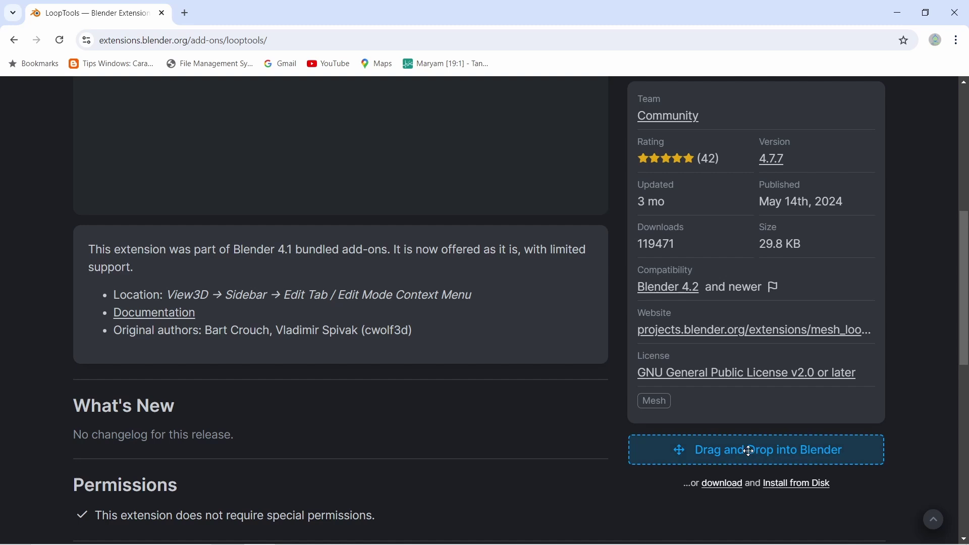
drag(750, 451, 374, 408)
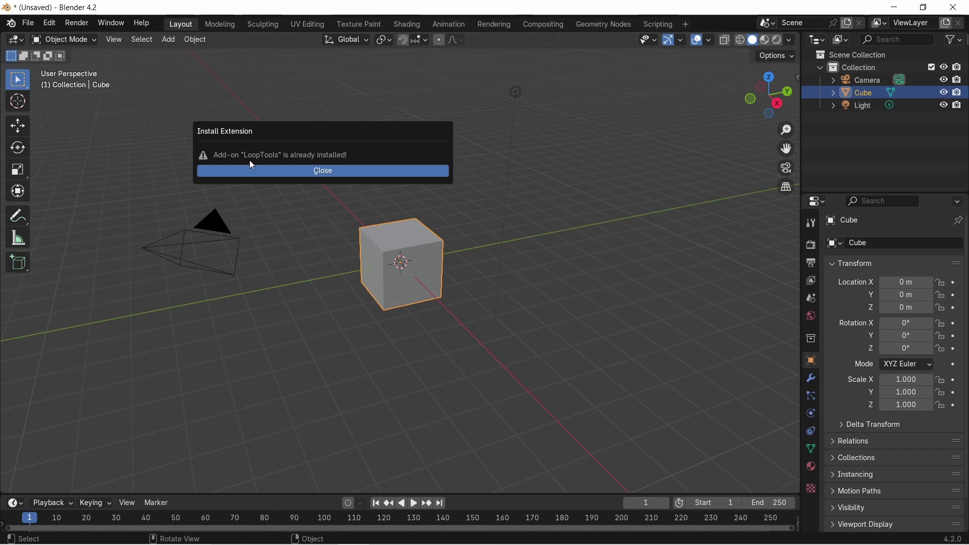
- Dismiss the notice that LoopTools is already installed
click(326, 171)
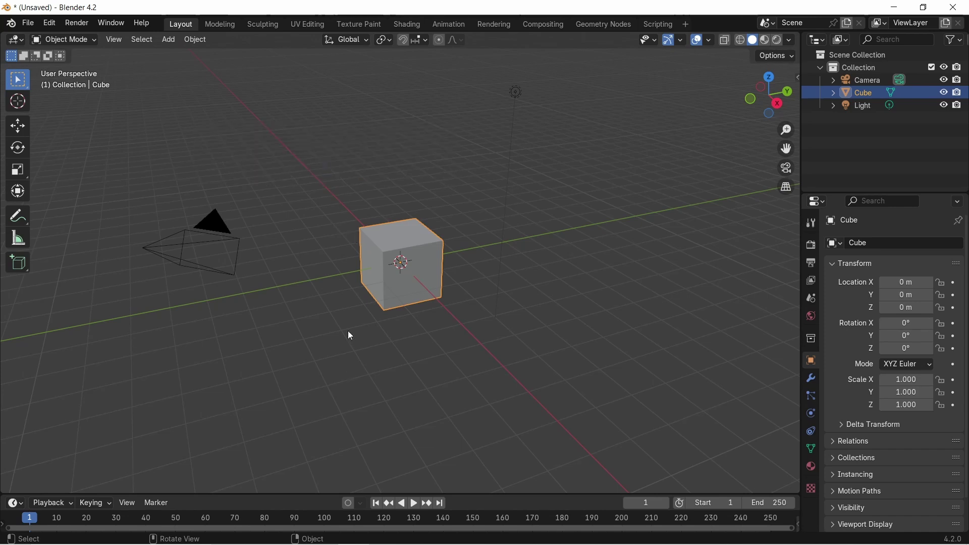